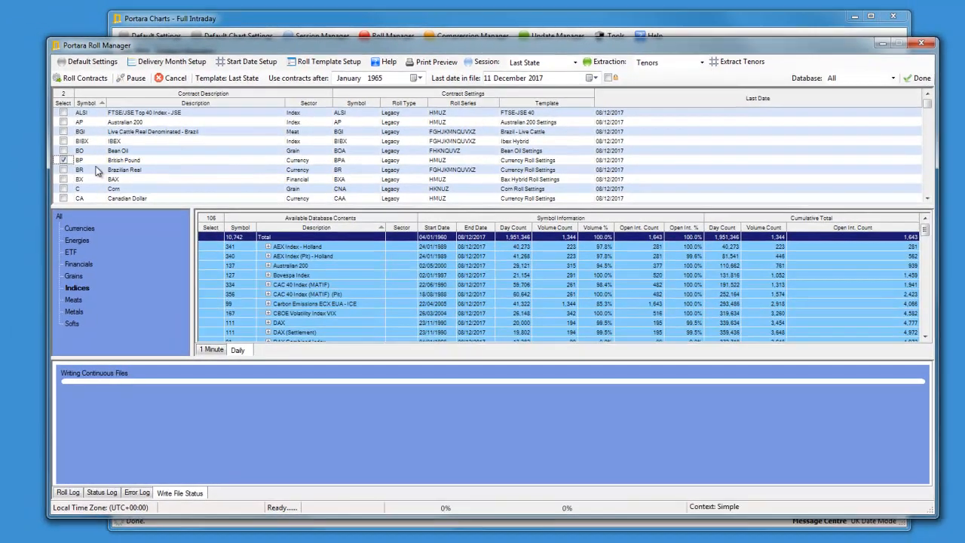
Step: Set the roll to use contracts after January 2015
{"action": "left_click_drag", "start_coordinate": [67, 157], "coordinate": [698, 161]}
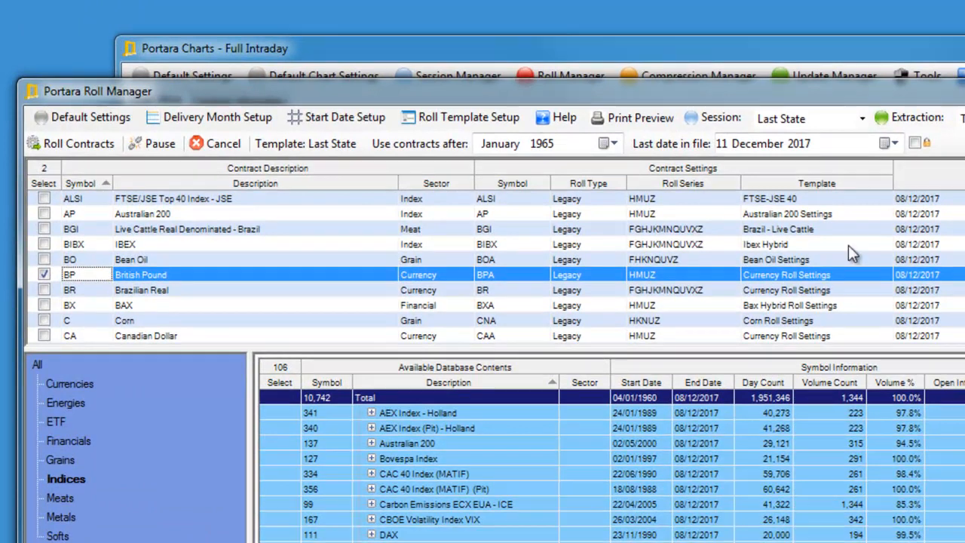
{"action": "left_click", "coordinate": [542, 144]}
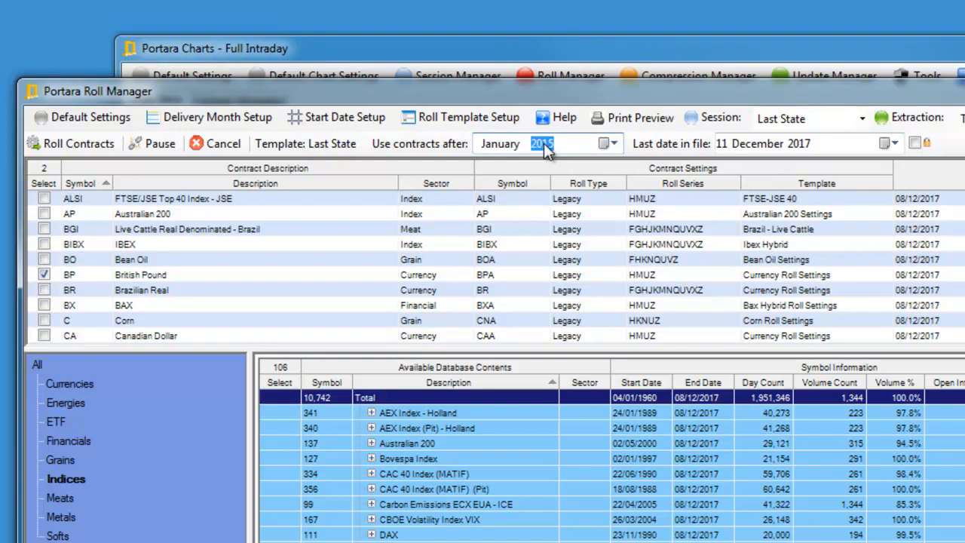
{"action": "left_click", "coordinate": [798, 143]}
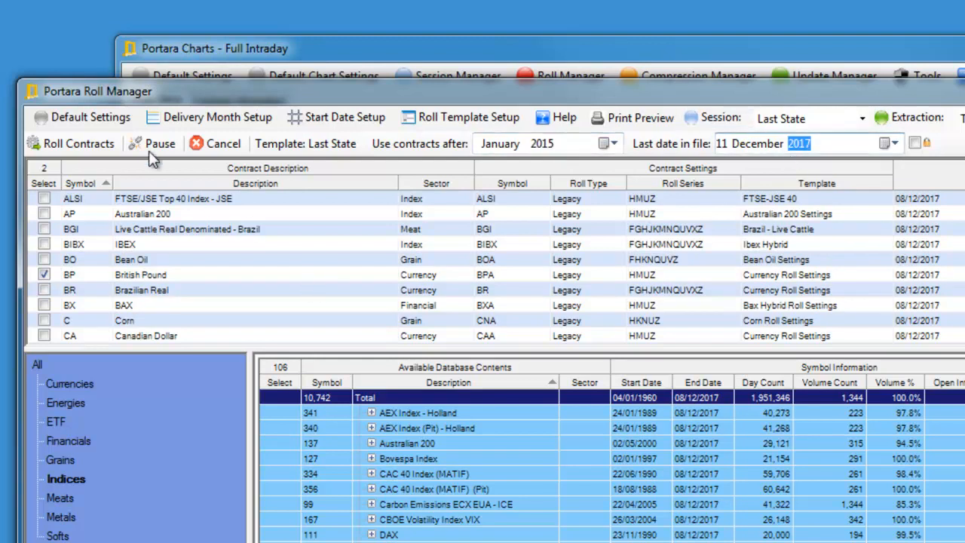
Step: Clear all symbol selections, select only BP (British Pound), and roll its contracts
{"action": "right_click", "coordinate": [102, 227]}
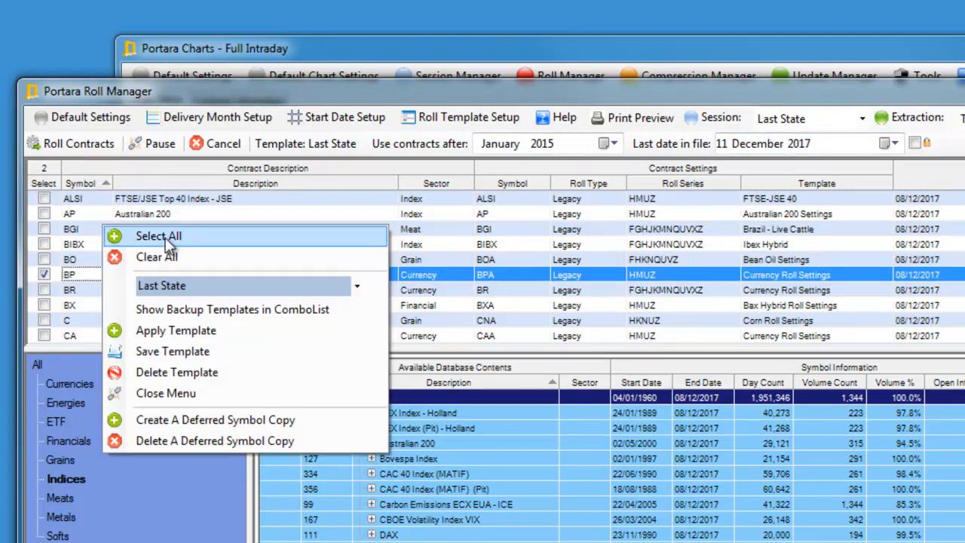
{"action": "left_click", "coordinate": [180, 258]}
{"action": "left_click", "coordinate": [43, 275]}
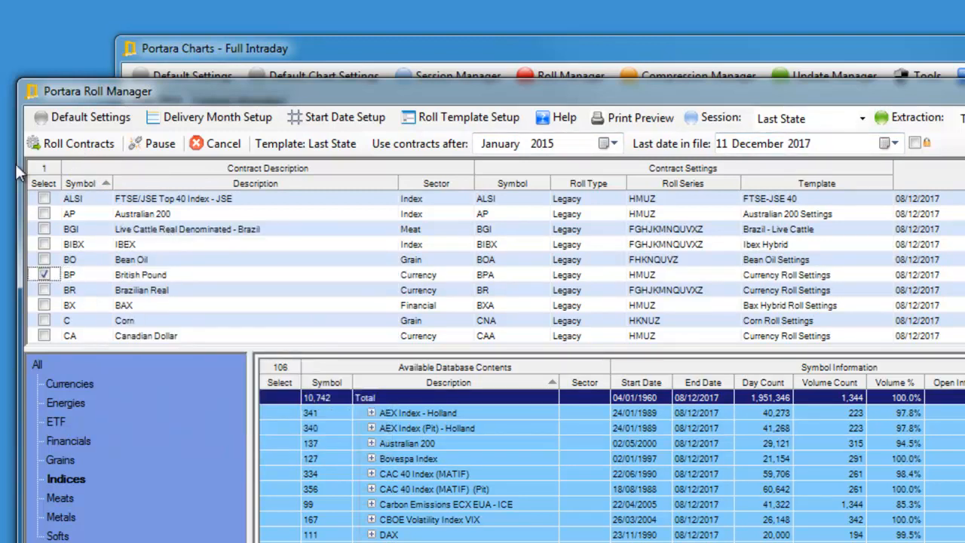
{"action": "left_click", "coordinate": [47, 143]}
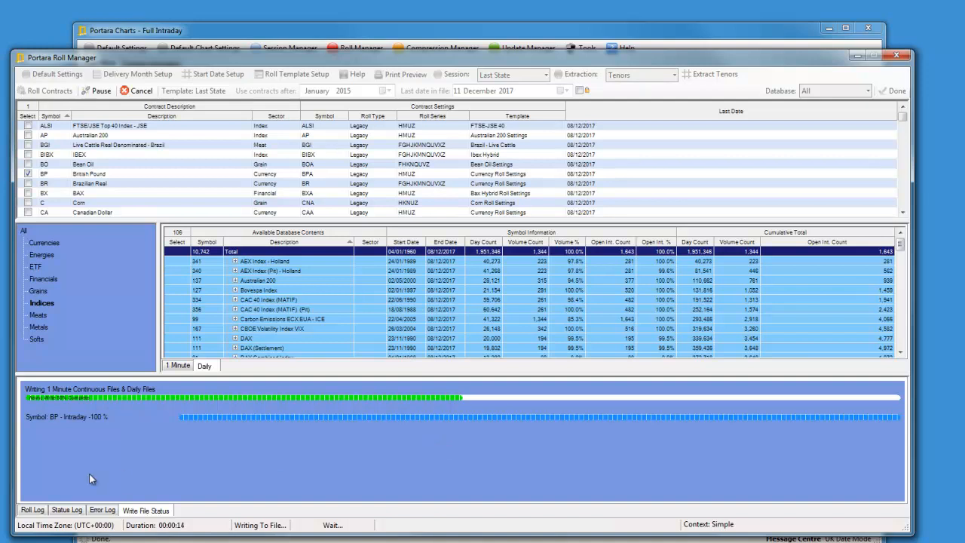
Step: Show the Roll Log and enlarge its pane
{"action": "left_click", "coordinate": [32, 511]}
{"action": "left_click_drag", "start_coordinate": [261, 375], "coordinate": [263, 299]}
{"action": "left_click", "coordinate": [287, 412]}
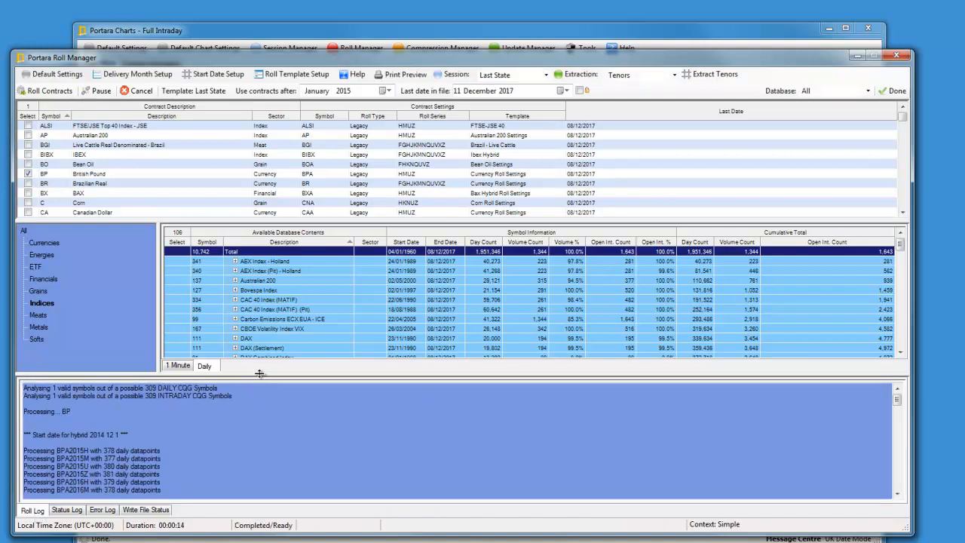
Step: Examine the British Pound roll dates, settlement prices and roll adjustments in the Roll Log, from the first contract to the last
{"action": "scroll", "coordinate": [464, 332], "scroll_direction": "down", "scroll_amount": 10}
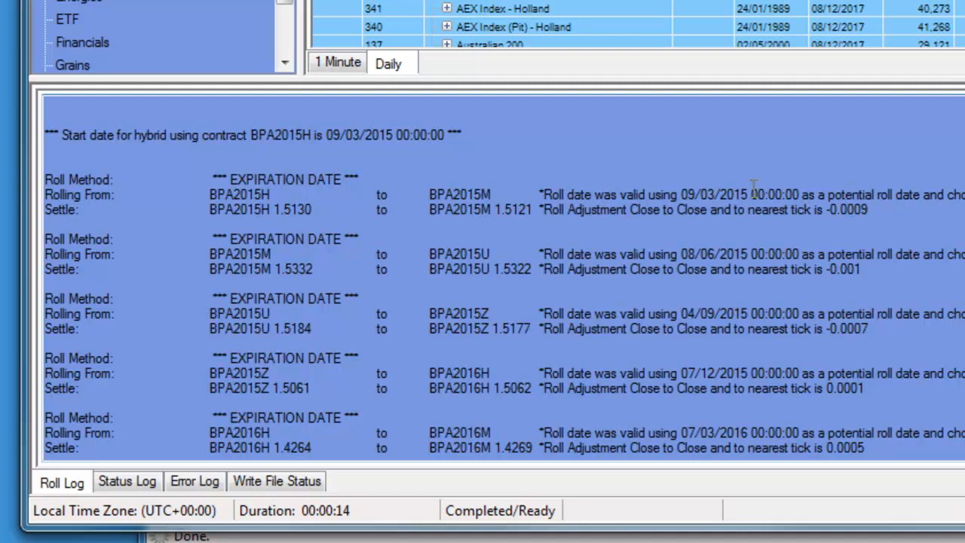
{"action": "left_click_drag", "start_coordinate": [749, 194], "coordinate": [663, 194]}
{"action": "left_click", "coordinate": [686, 211]}
{"action": "left_click_drag", "start_coordinate": [870, 211], "coordinate": [842, 208]}
{"action": "scroll", "coordinate": [952, 219], "scroll_direction": "down", "scroll_amount": 10}
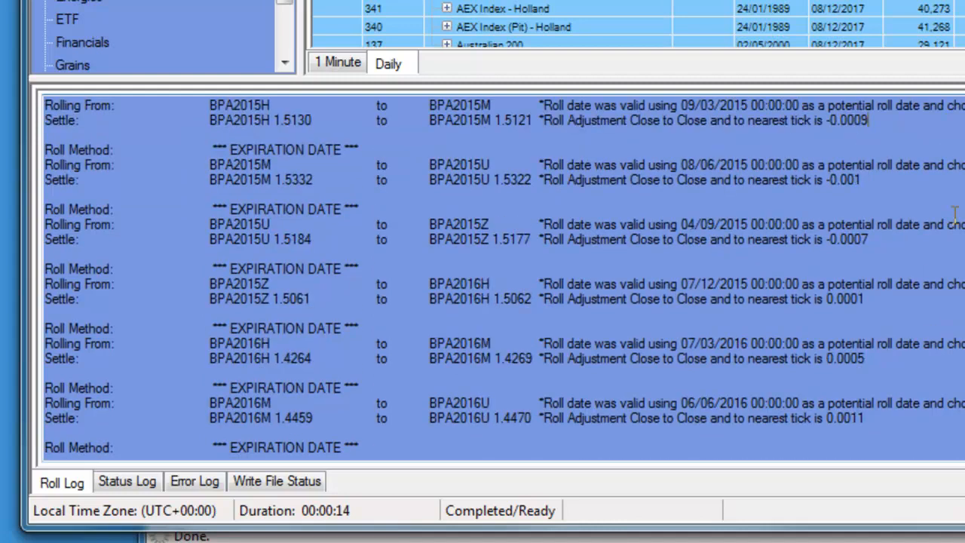
{"action": "scroll", "coordinate": [956, 217], "scroll_direction": "down", "scroll_amount": 3}
{"action": "scroll", "coordinate": [956, 217], "scroll_direction": "up", "scroll_amount": 12}
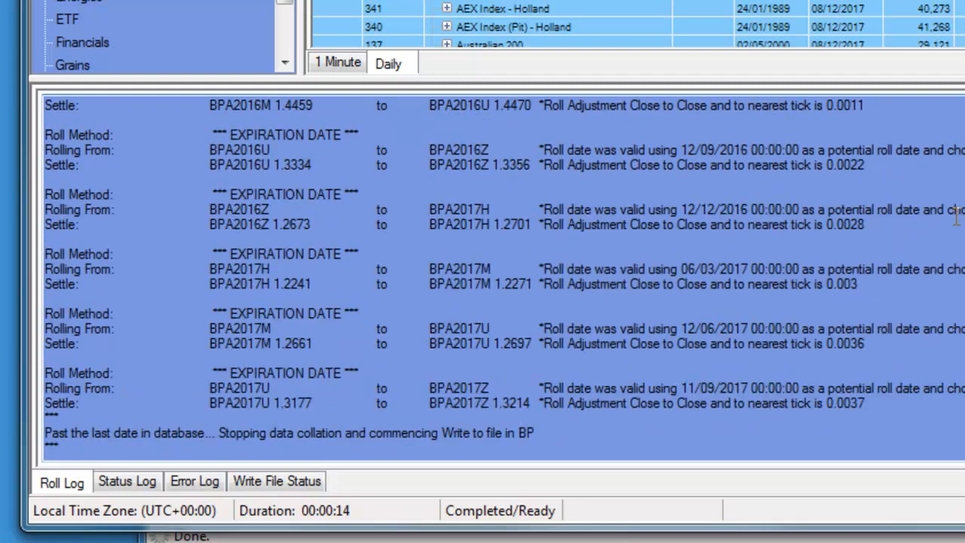
{"action": "scroll", "coordinate": [956, 216], "scroll_direction": "up", "scroll_amount": 3}
{"action": "scroll", "coordinate": [956, 217], "scroll_direction": "down", "scroll_amount": 1}
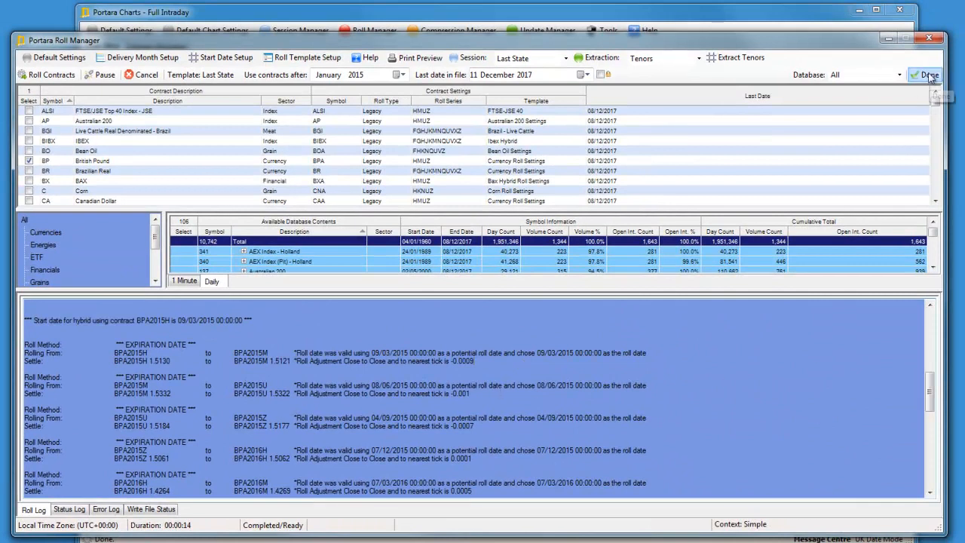
Step: Close the Roll Manager and open the Compression Manager for intraday data
{"action": "left_click", "coordinate": [925, 75]}
{"action": "left_click", "coordinate": [456, 33]}
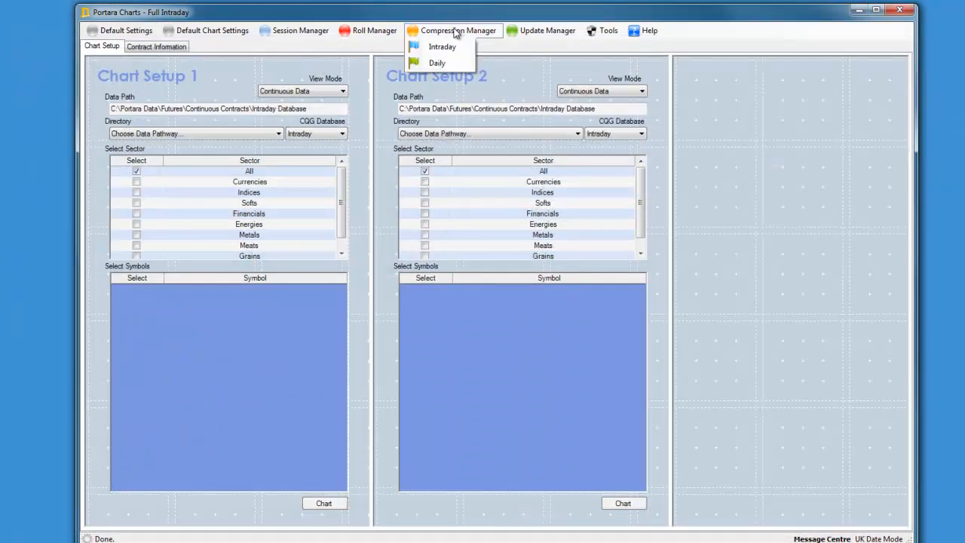
{"action": "left_click", "coordinate": [451, 48]}
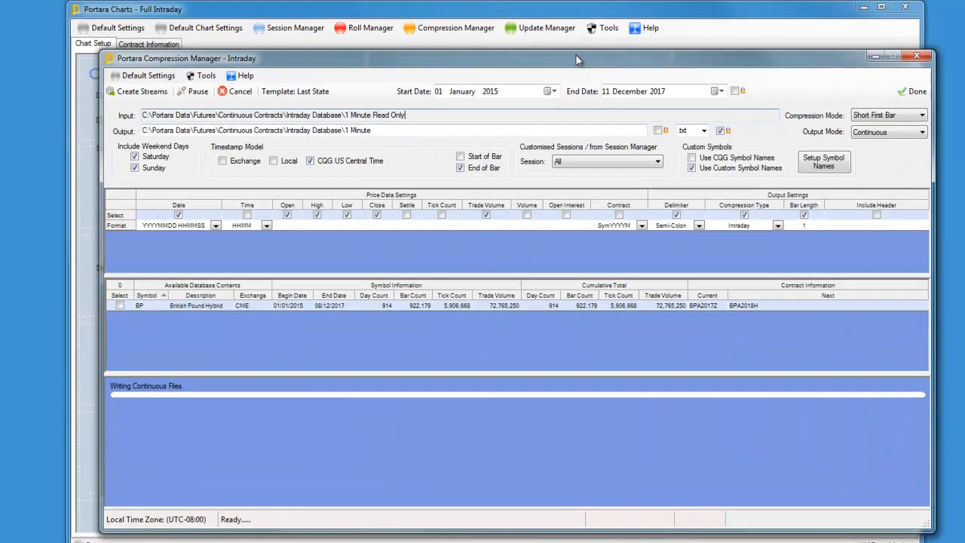
{"action": "left_click_drag", "start_coordinate": [576, 55], "coordinate": [547, 25]}
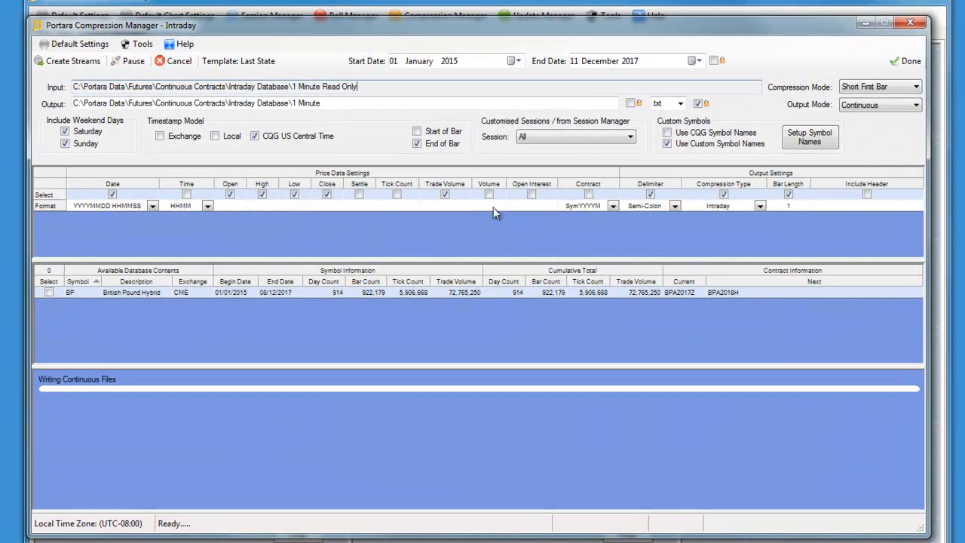
Step: Apply the Fraser05 template to the compression settings
{"action": "right_click", "coordinate": [493, 206]}
{"action": "right_click", "coordinate": [485, 208]}
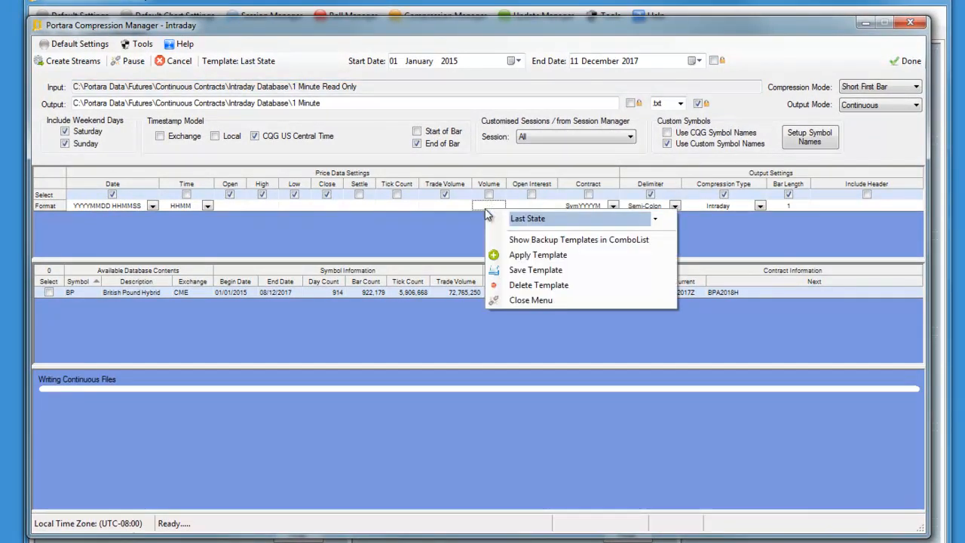
{"action": "left_click", "coordinate": [652, 222]}
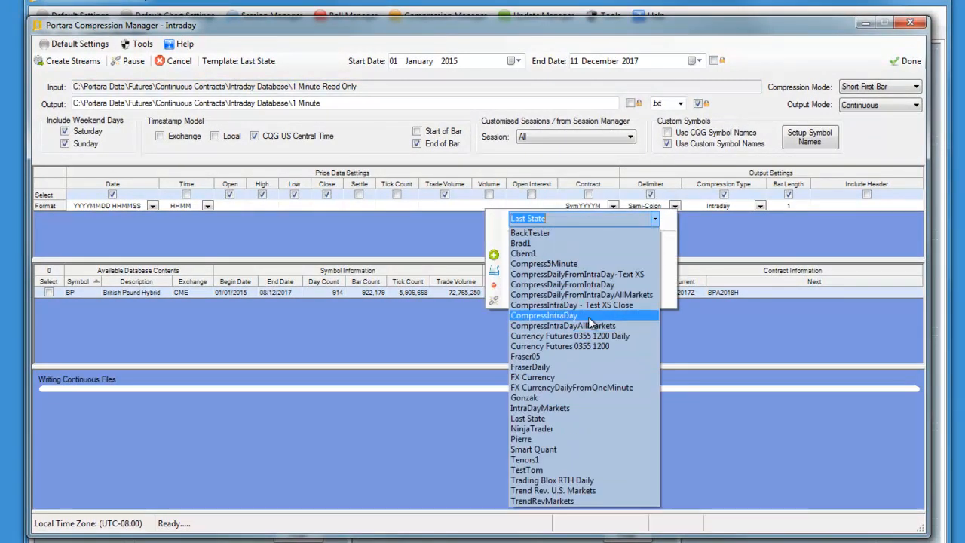
{"action": "left_click", "coordinate": [575, 357]}
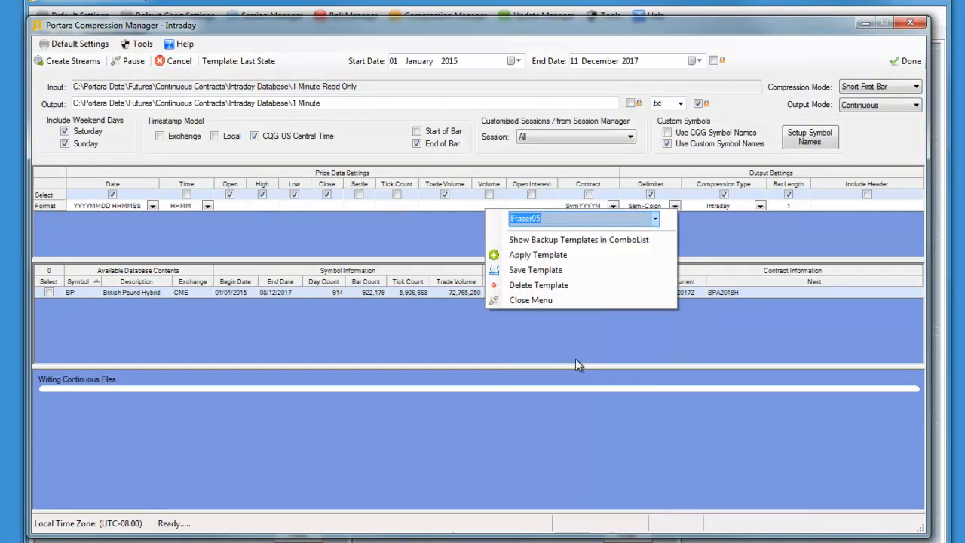
{"action": "left_click", "coordinate": [547, 256]}
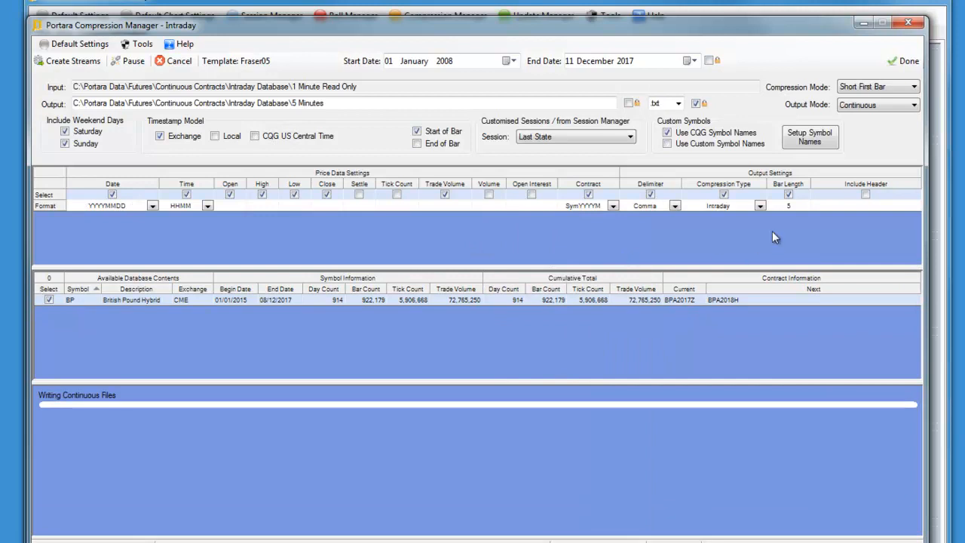
Step: Set the compression type to Daily, keep the Last State session, and create the BP stream
{"action": "left_click", "coordinate": [793, 208]}
{"action": "left_click", "coordinate": [758, 208]}
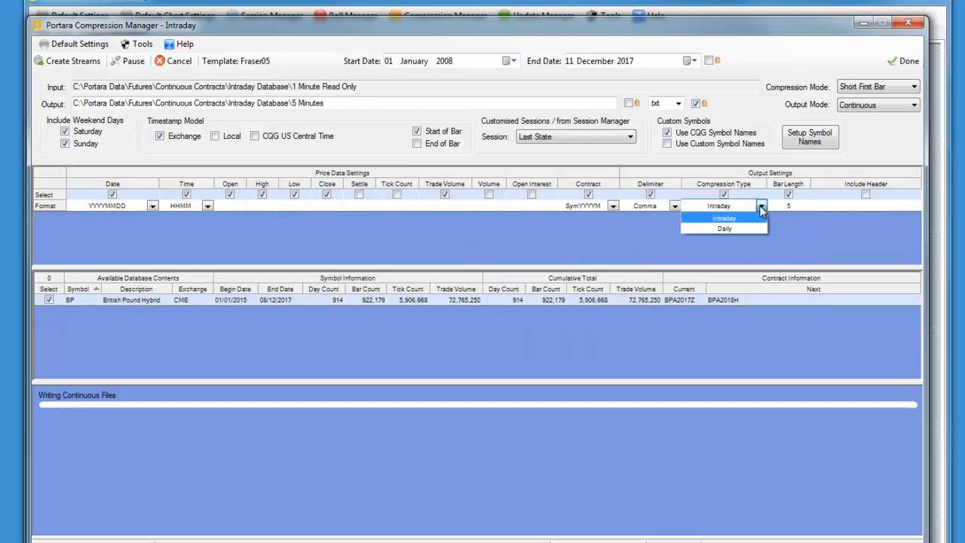
{"action": "left_click", "coordinate": [749, 228]}
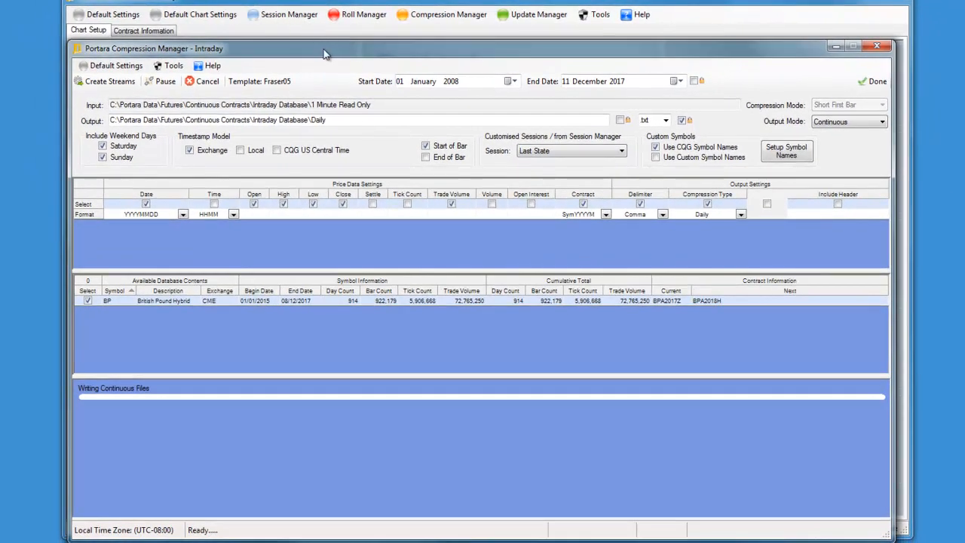
{"action": "left_click_drag", "start_coordinate": [322, 47], "coordinate": [320, 41]}
{"action": "left_click", "coordinate": [586, 146]}
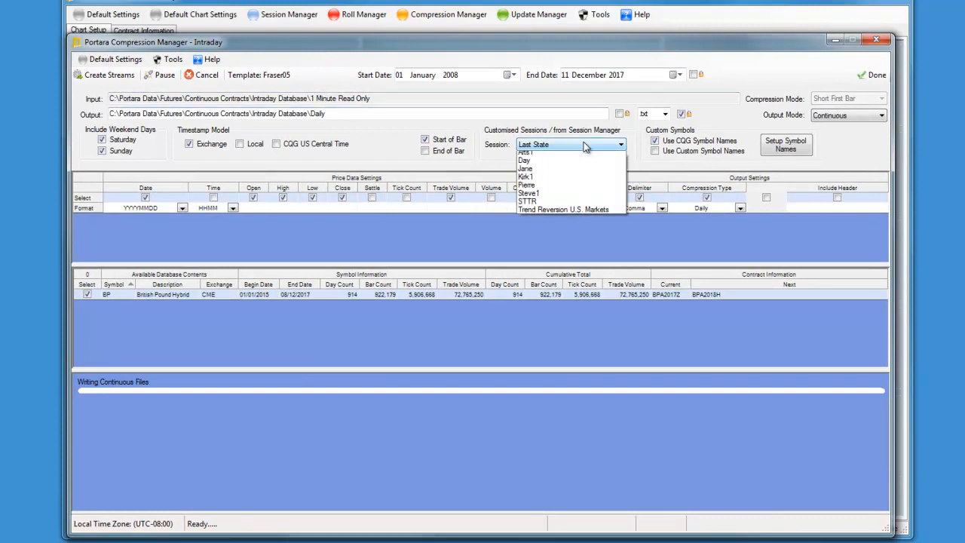
{"action": "left_click", "coordinate": [576, 157]}
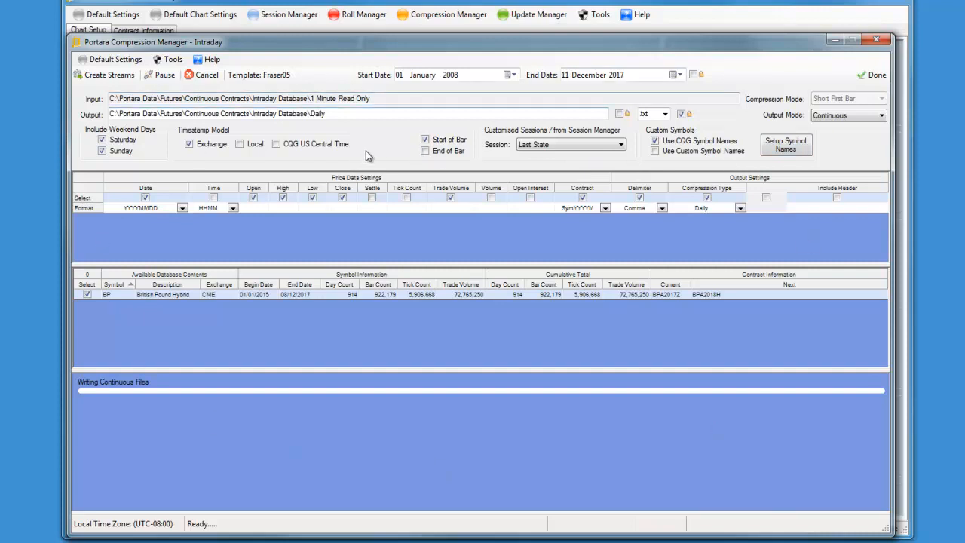
{"action": "left_click", "coordinate": [110, 76]}
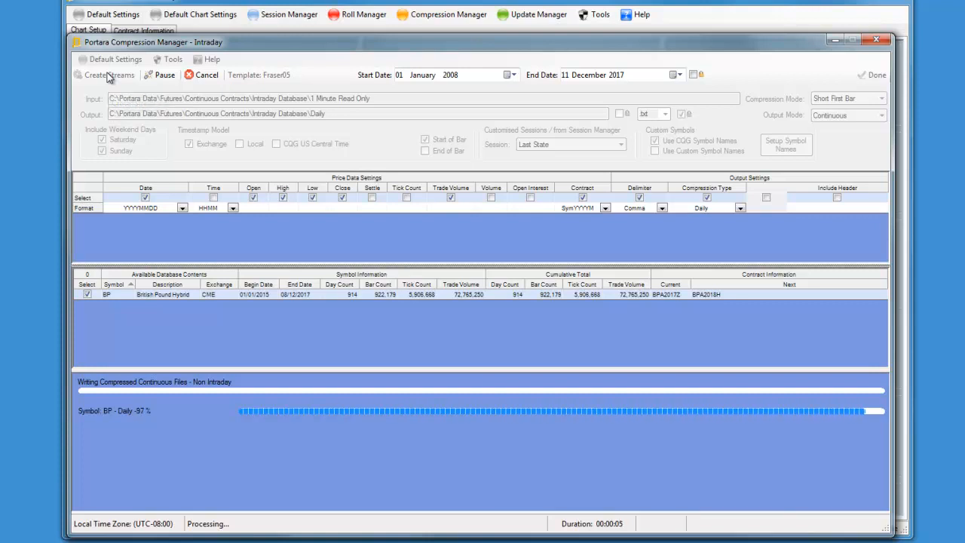
Step: Add the Unadjusted Close, Spread and Cumulative Spread columns with the Advanced Column Formatter and save the column layout
{"action": "left_click", "coordinate": [170, 59]}
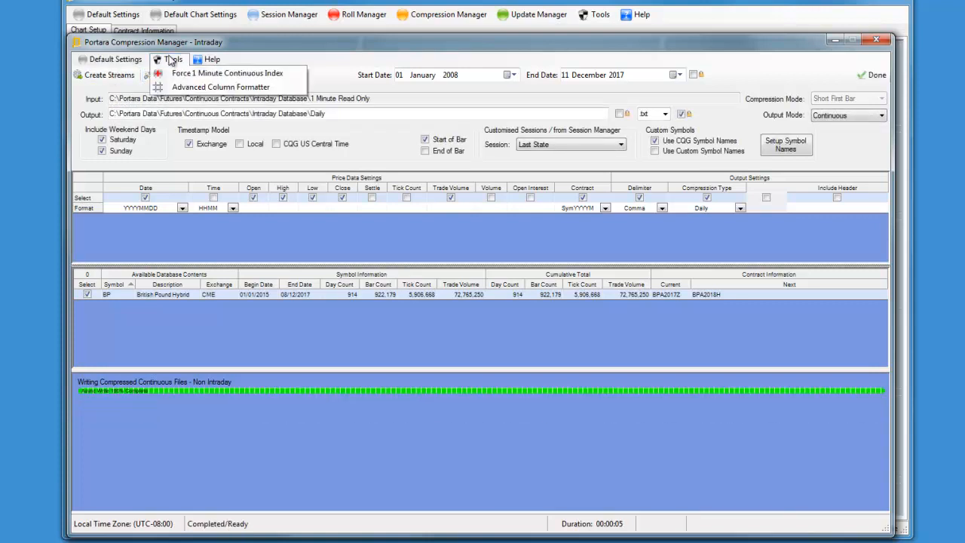
{"action": "left_click", "coordinate": [177, 88]}
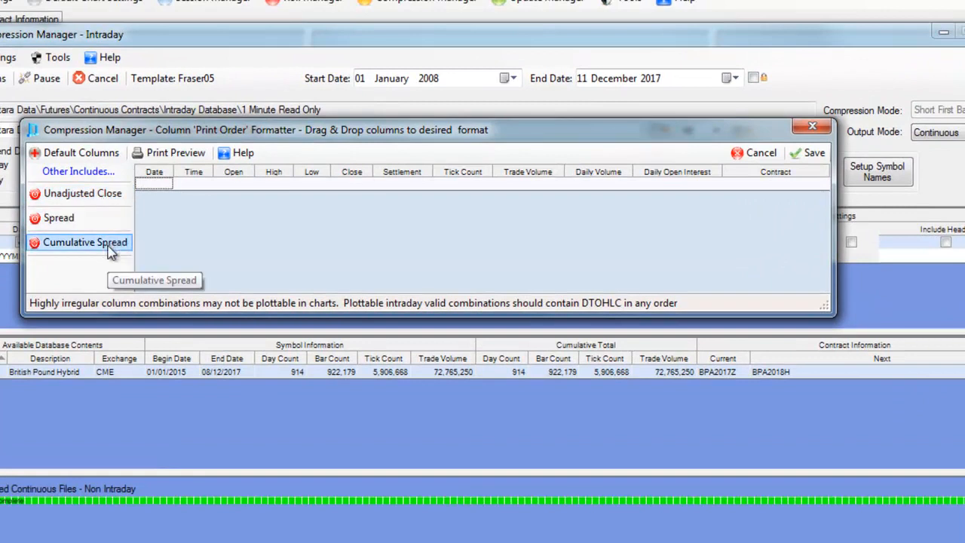
{"action": "left_click", "coordinate": [92, 196]}
{"action": "left_click", "coordinate": [87, 218]}
{"action": "left_click", "coordinate": [85, 247]}
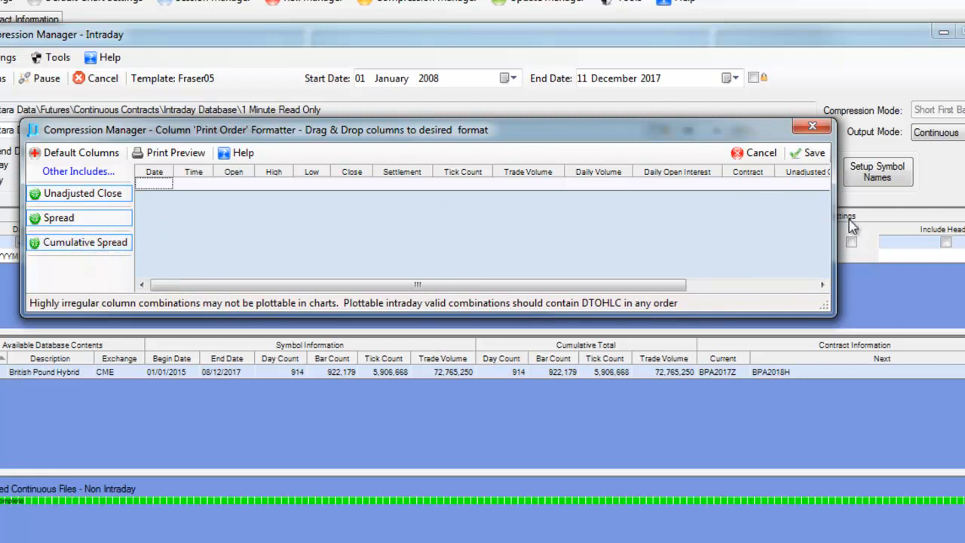
{"action": "left_click_drag", "start_coordinate": [834, 224], "coordinate": [964, 225]}
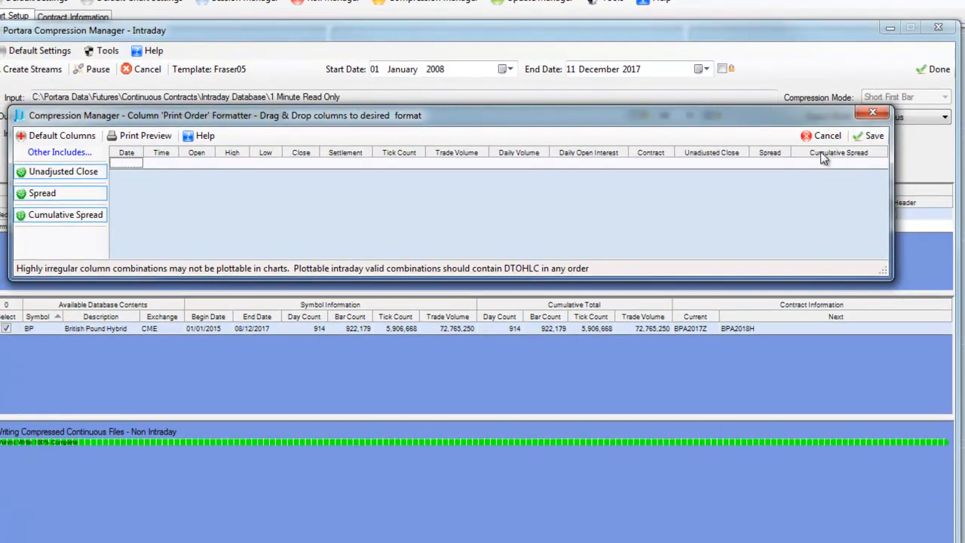
{"action": "left_click", "coordinate": [864, 137]}
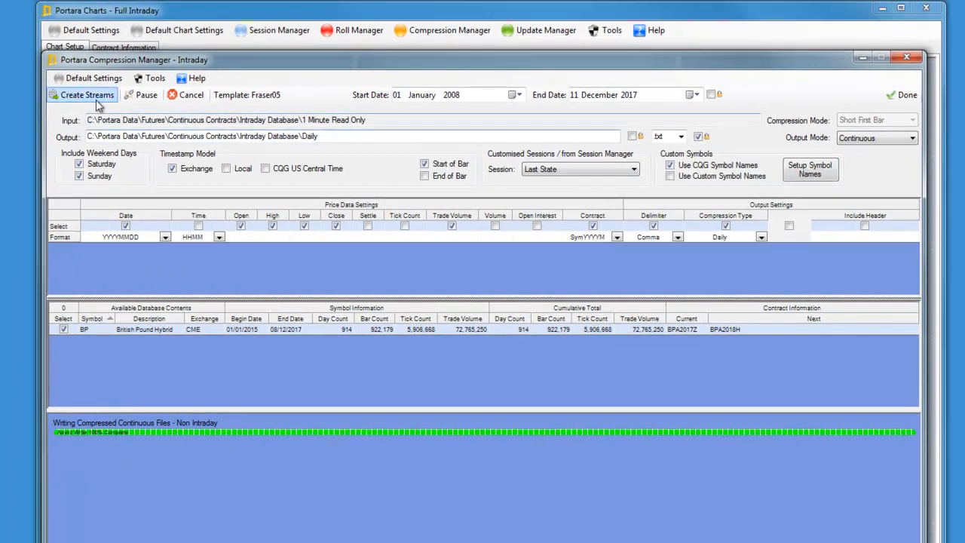
Step: Create the daily BP stream again with the saved column layout and close the Compression Manager
{"action": "left_click", "coordinate": [67, 85]}
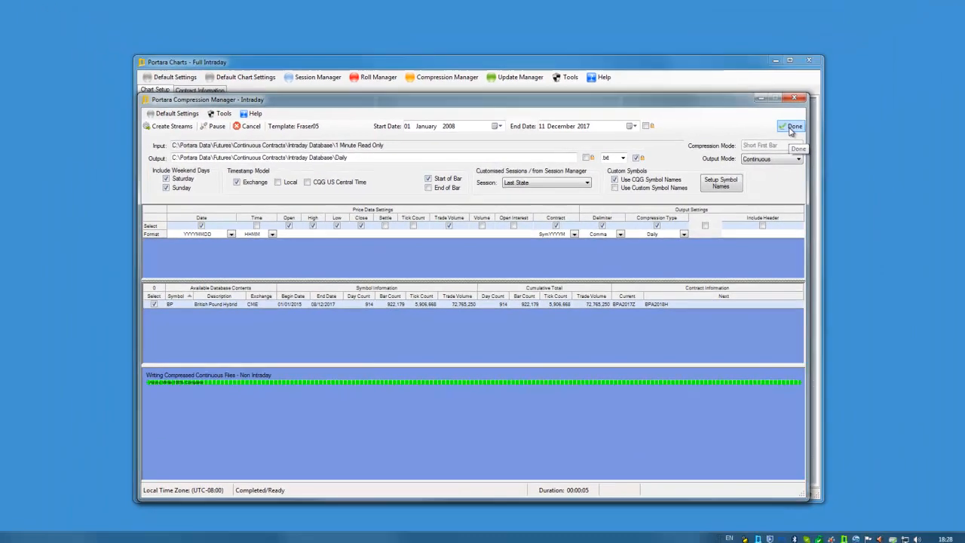
{"action": "left_click", "coordinate": [903, 95]}
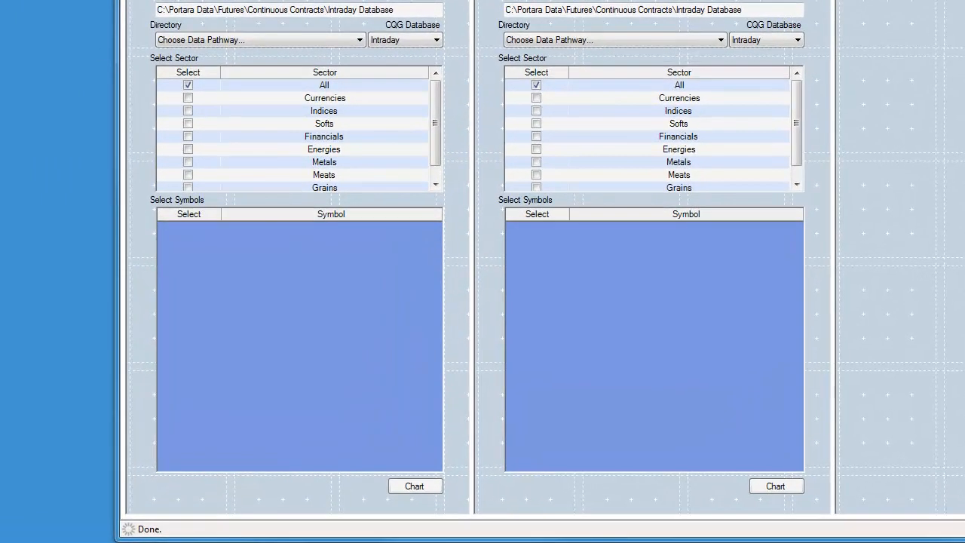
Step: Open BP.txt from the Daily folder under Futures\Continuous Contracts\Intraday Database to view its data
{"action": "left_click_drag", "start_coordinate": [15, 1], "coordinate": [654, 62]}
{"action": "double_click", "coordinate": [398, 150]}
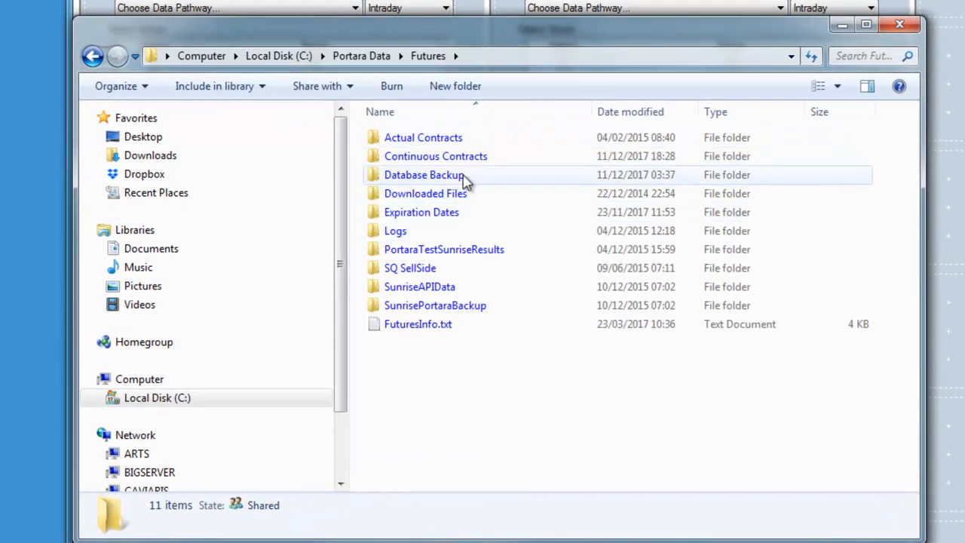
{"action": "double_click", "coordinate": [463, 158]}
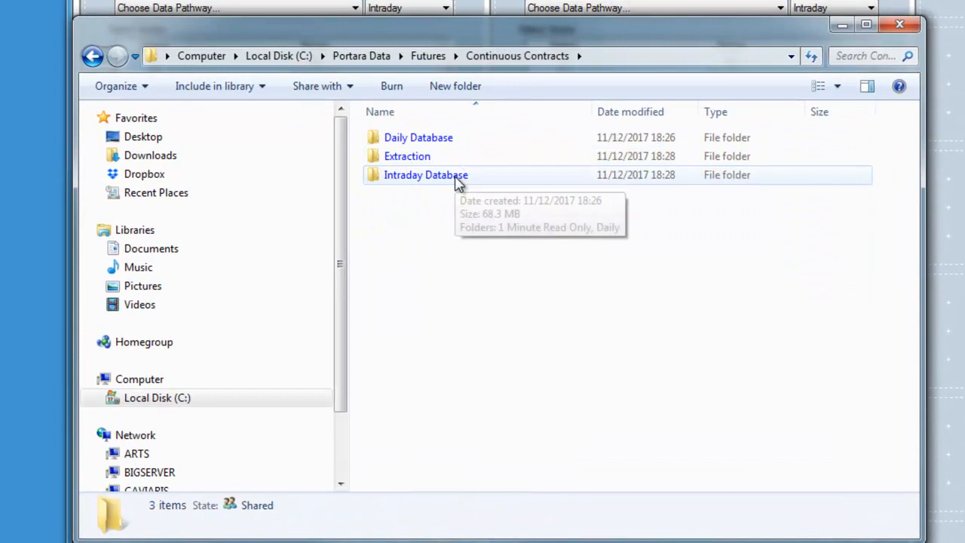
{"action": "double_click", "coordinate": [460, 181]}
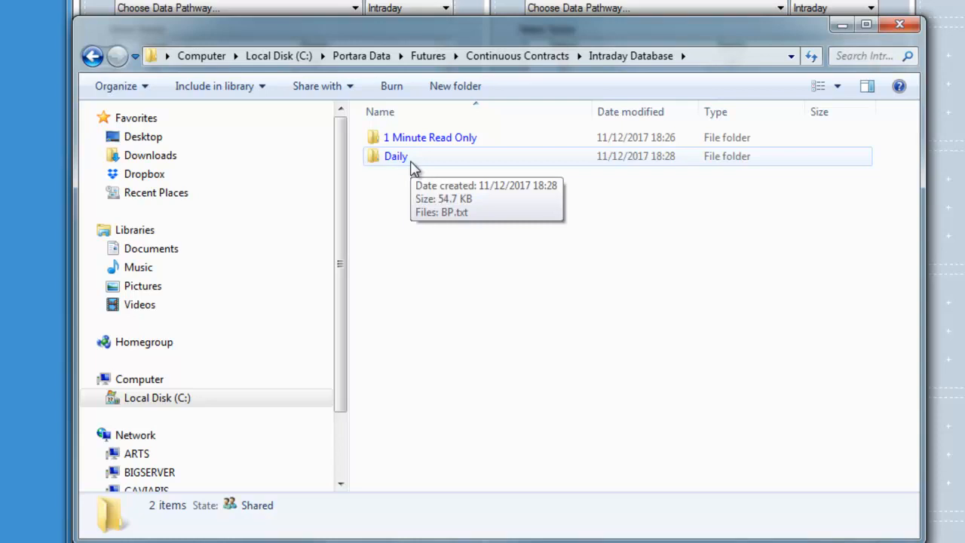
{"action": "double_click", "coordinate": [417, 165]}
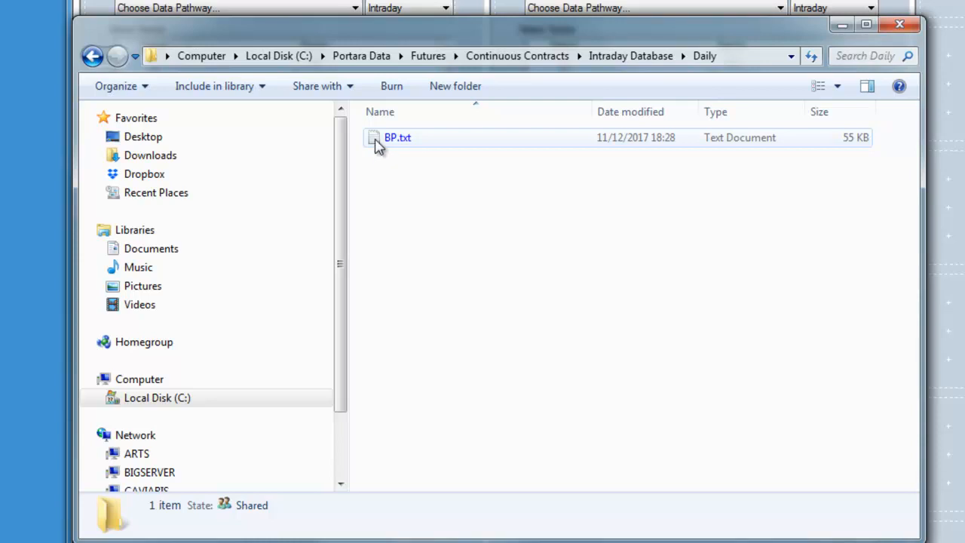
{"action": "double_click", "coordinate": [378, 146]}
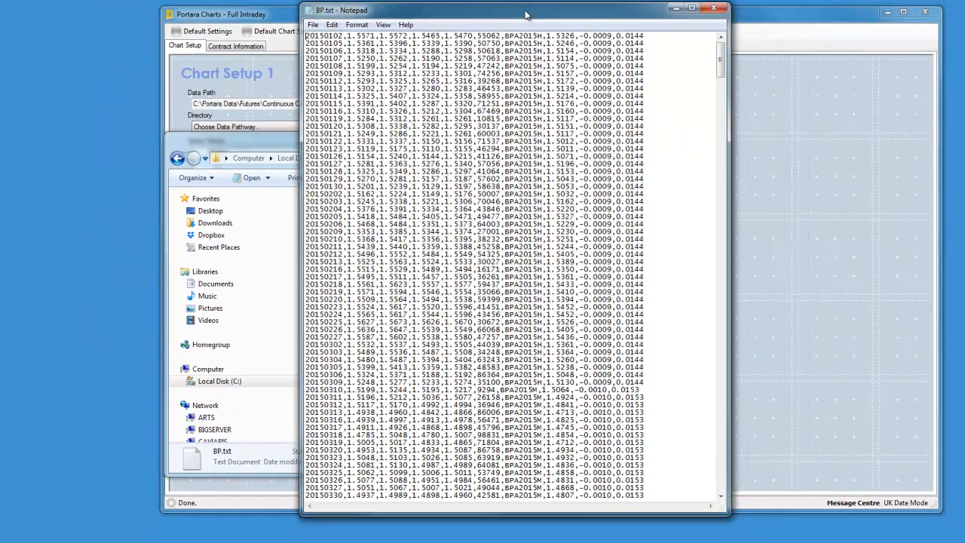
Step: Examine the price columns, unadjusted close, spread and cumulative spread in the final row of BP.txt, dated 20171208
{"action": "left_click_drag", "start_coordinate": [525, 12], "coordinate": [524, 13]}
{"action": "left_click_drag", "start_coordinate": [718, 56], "coordinate": [730, 487]}
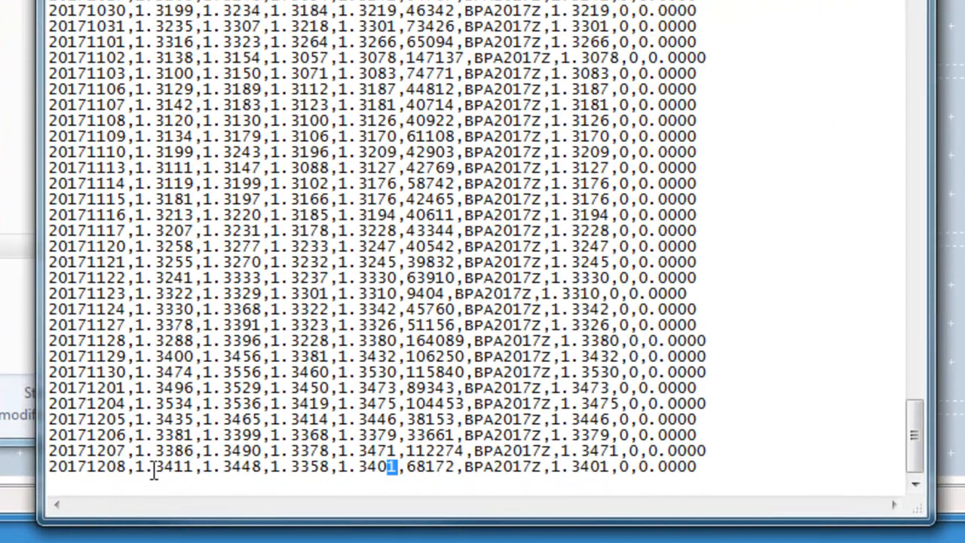
{"action": "left_click_drag", "start_coordinate": [135, 466], "coordinate": [399, 462]}
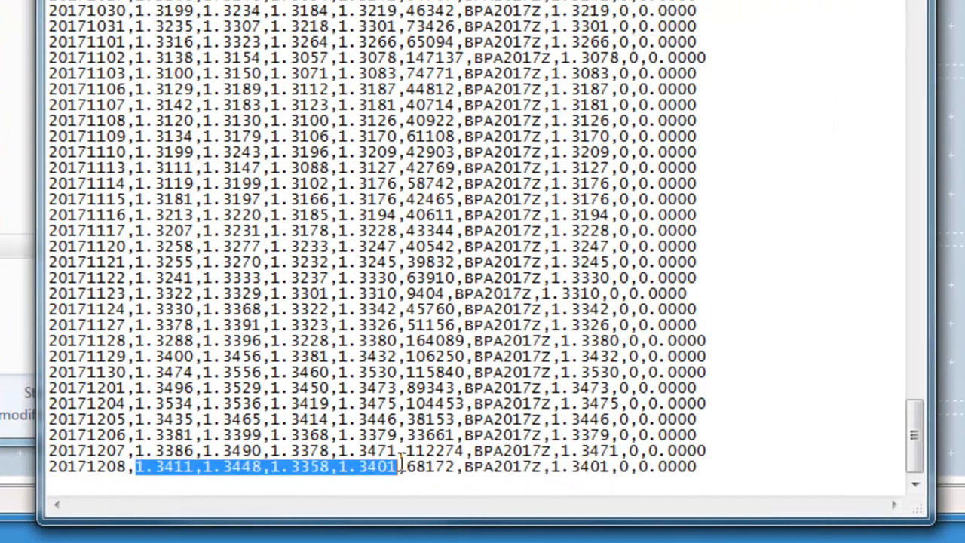
{"action": "left_click", "coordinate": [382, 487]}
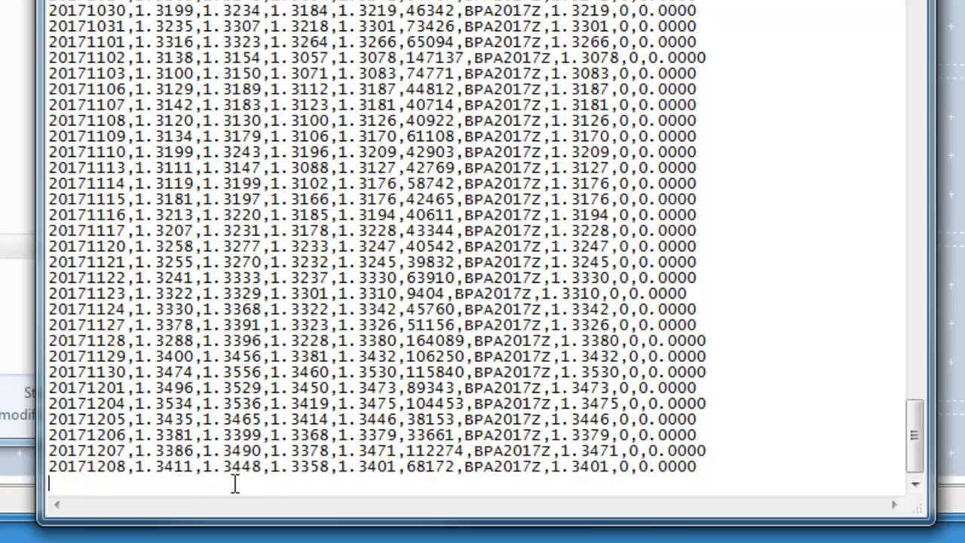
{"action": "left_click_drag", "start_coordinate": [552, 469], "coordinate": [612, 471]}
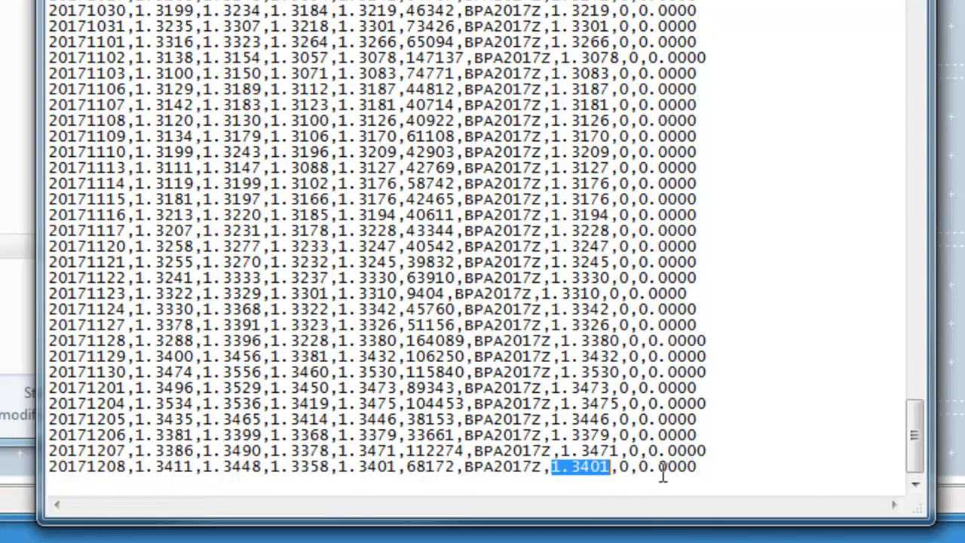
{"action": "left_click_drag", "start_coordinate": [705, 469], "coordinate": [336, 469]}
{"action": "left_click", "coordinate": [698, 469]}
Step: Compare the unadjusted close with the adjusted close and cumulative spread in the first row, dated 20150102
{"action": "left_click_drag", "start_coordinate": [915, 437], "coordinate": [838, 105]}
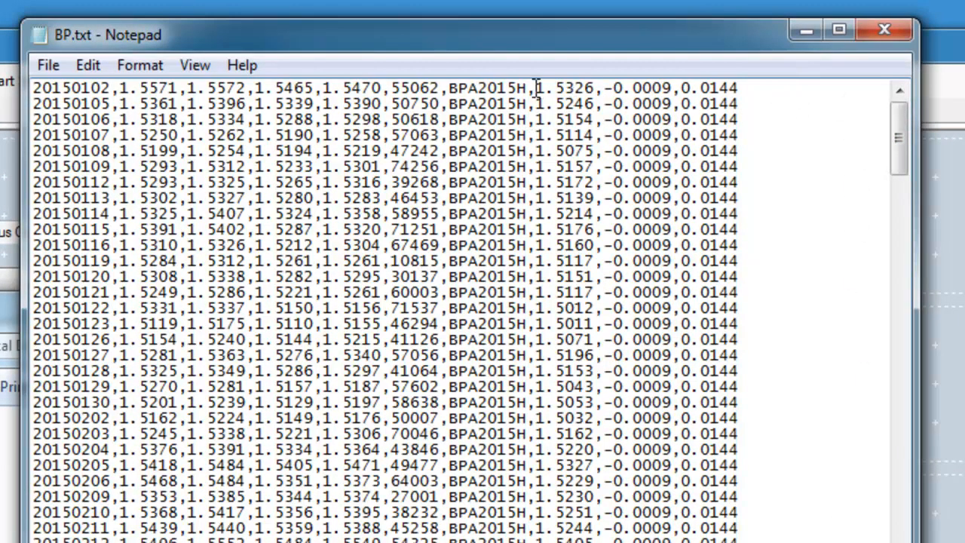
{"action": "left_click_drag", "start_coordinate": [536, 88], "coordinate": [594, 94]}
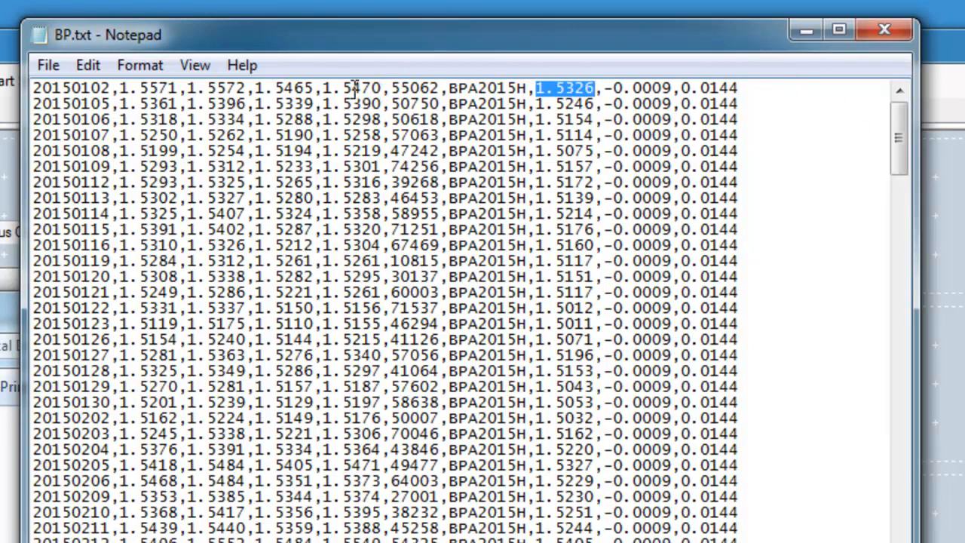
{"action": "left_click_drag", "start_coordinate": [322, 89], "coordinate": [383, 88]}
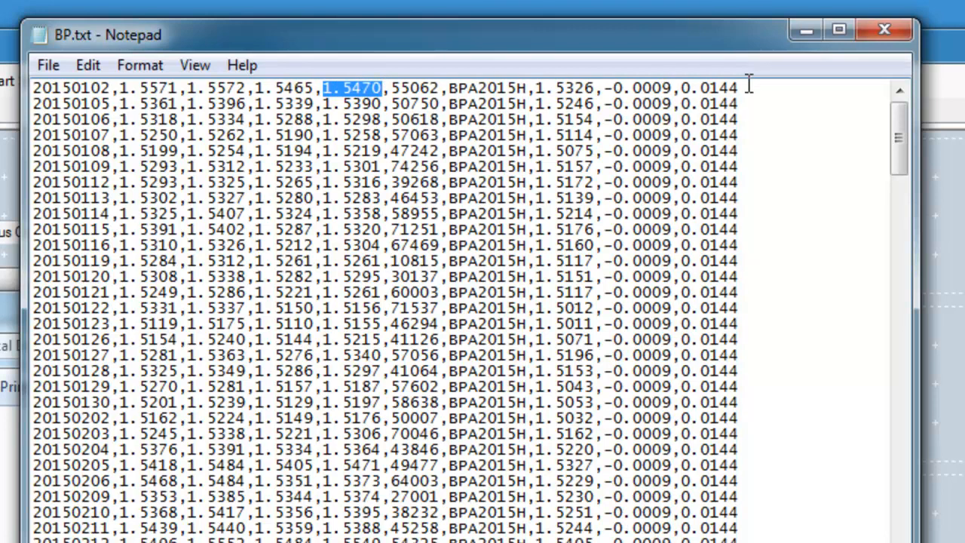
{"action": "left_click_drag", "start_coordinate": [739, 88], "coordinate": [682, 88]}
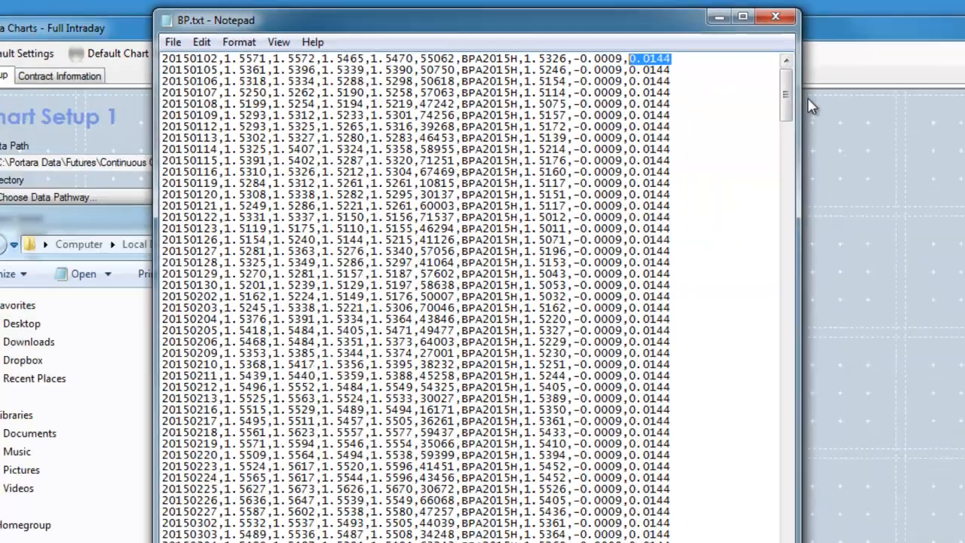
{"action": "left_click_drag", "start_coordinate": [899, 132], "coordinate": [851, 542]}
{"action": "left_click_drag", "start_coordinate": [675, 272], "coordinate": [678, 500]}
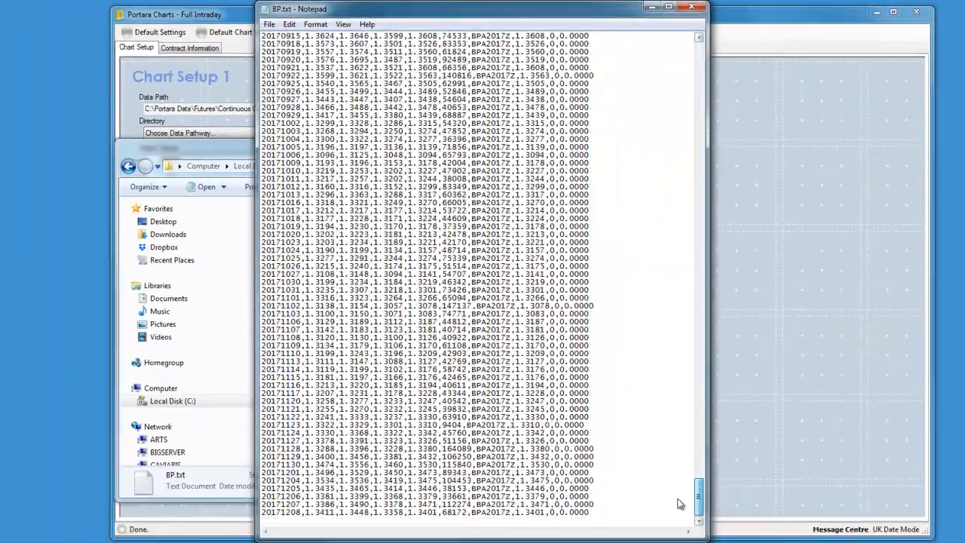